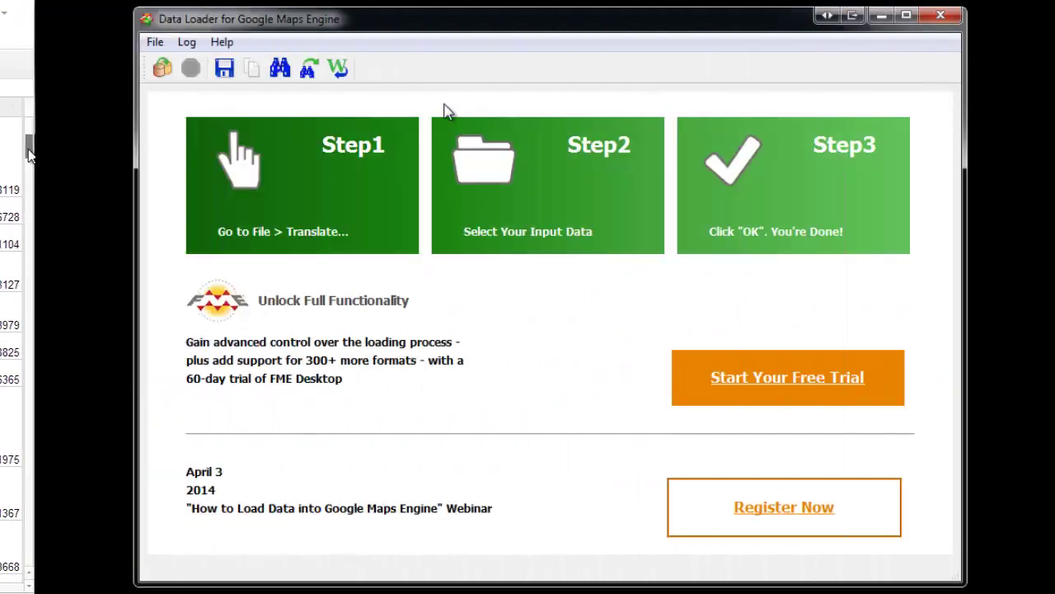
Choose File > Translate to start a new translation
left_click(154, 41)
left_click(170, 66)
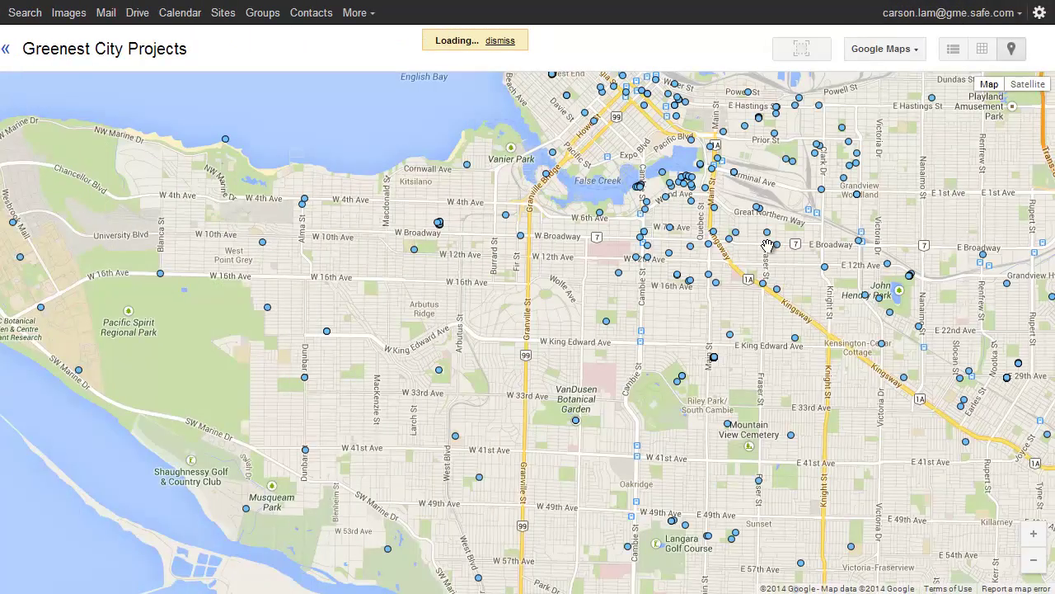
Show the info popup for one project marker on the Greenest City Projects map
left_click(732, 237)
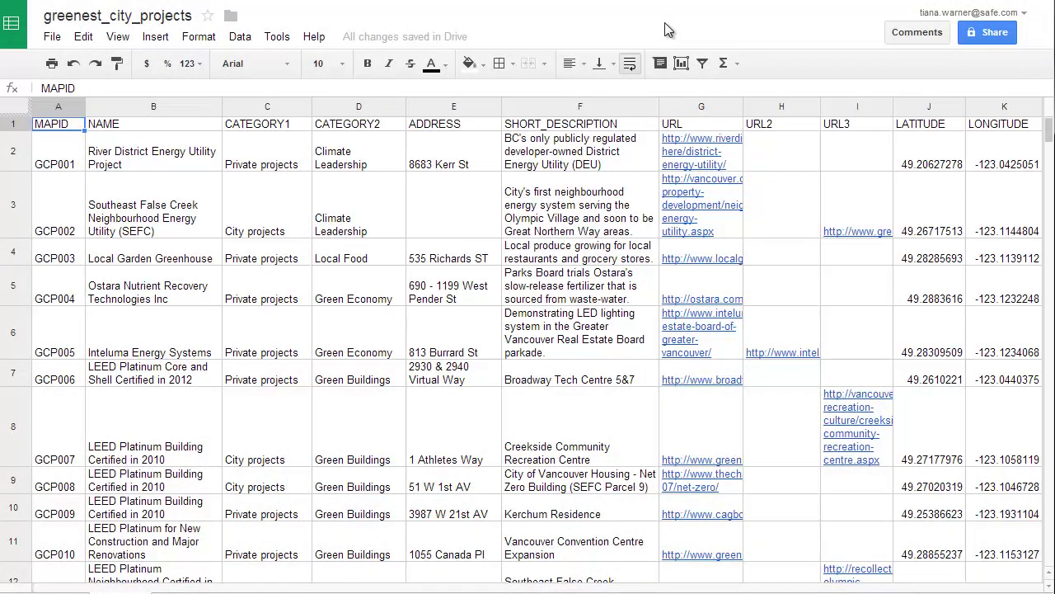
left_click_drag(1047, 136, 1048, 188)
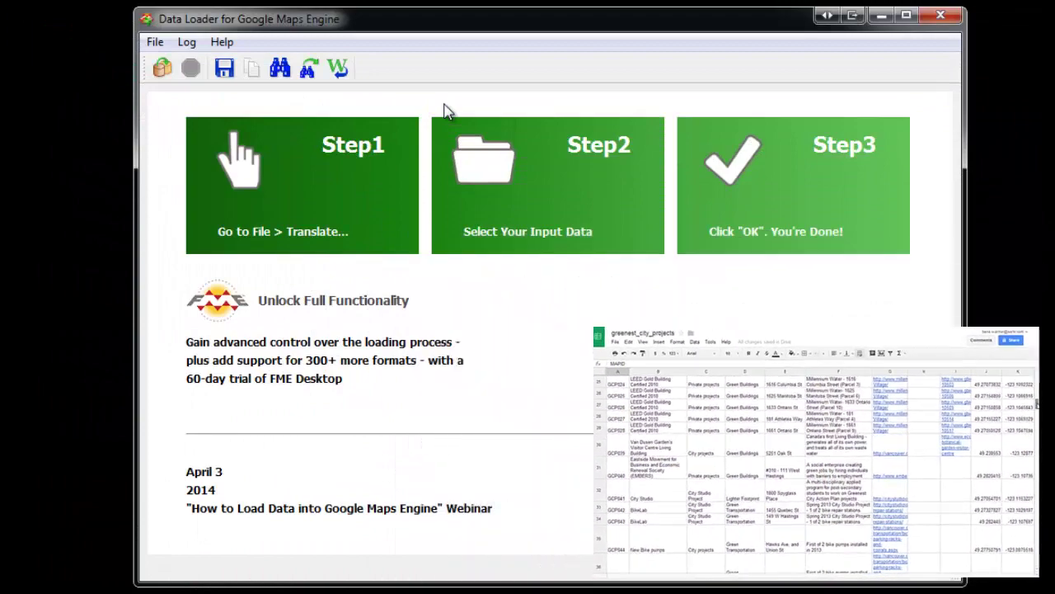
Start a translation with greenest_city_projects.csv as the input file
left_click(155, 43)
left_click(177, 66)
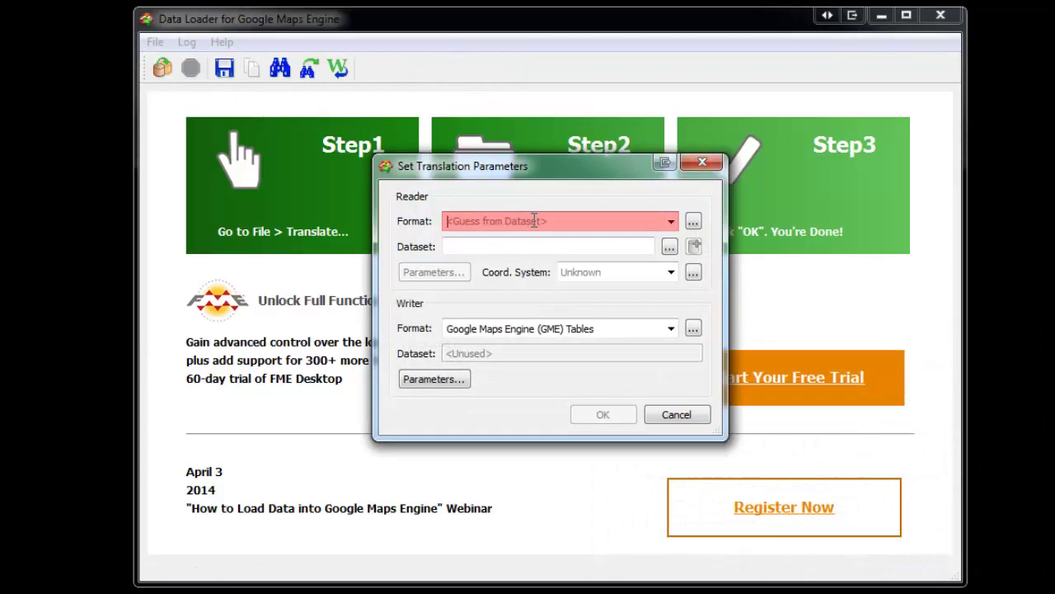
left_click(671, 248)
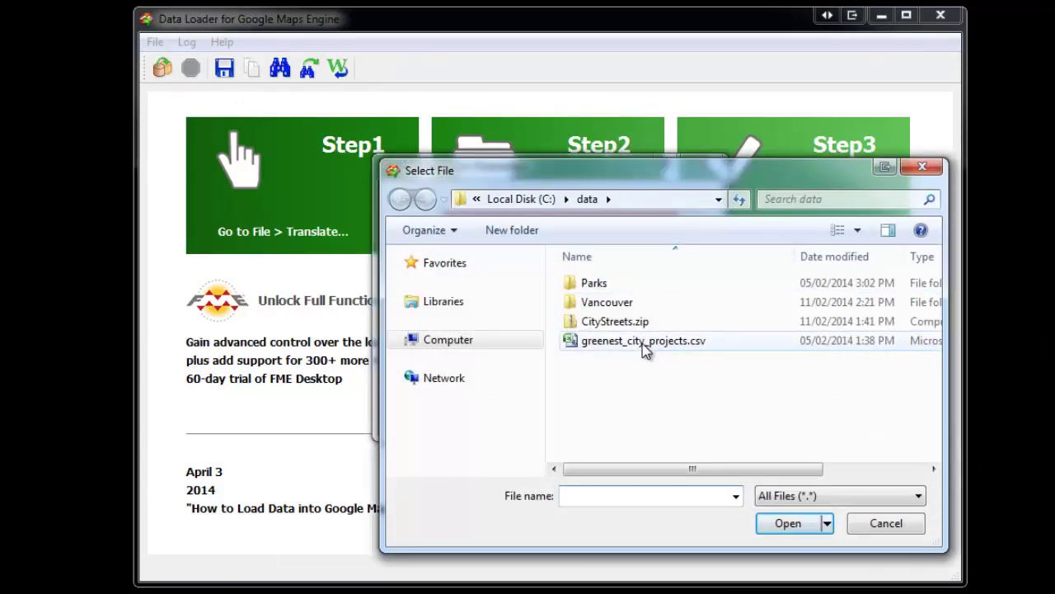
double_click(642, 343)
Make LATITUDE the y and LONGITUDE the x coordinate, with LL84 coordinate system
left_click(449, 272)
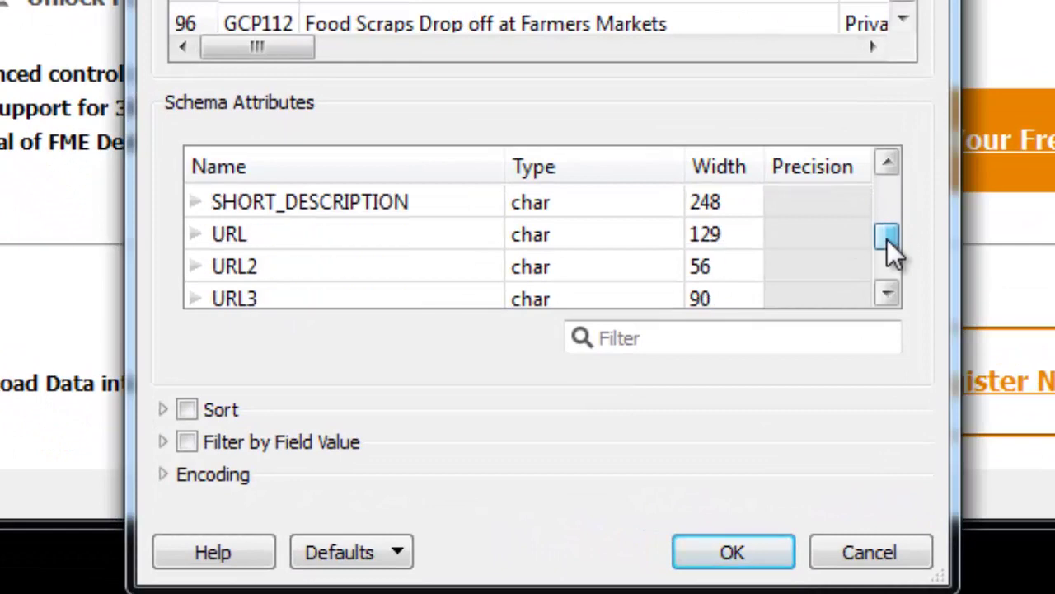
left_click_drag(888, 193, 887, 281)
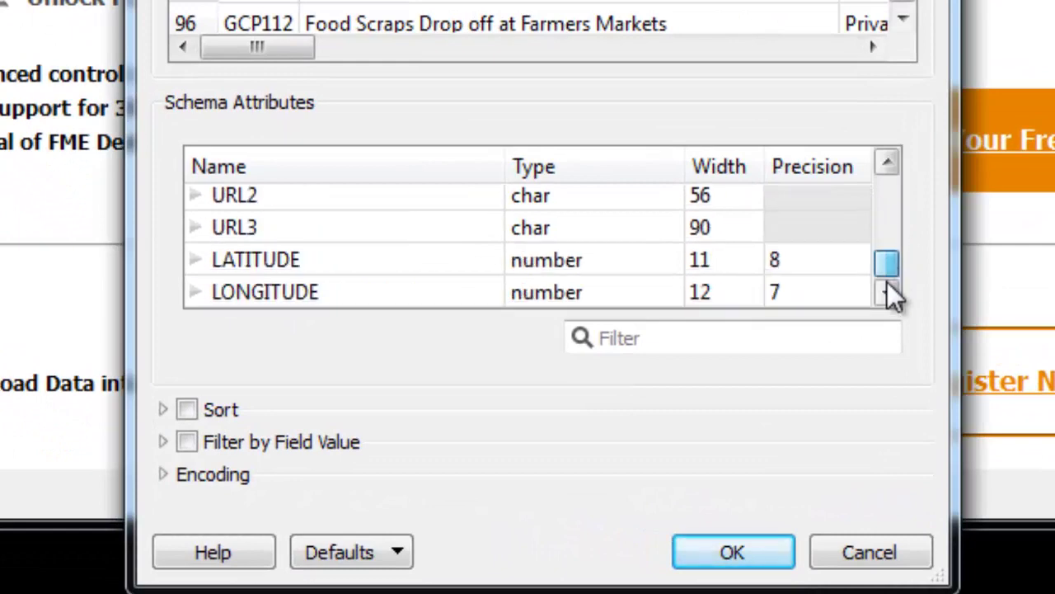
left_click(624, 260)
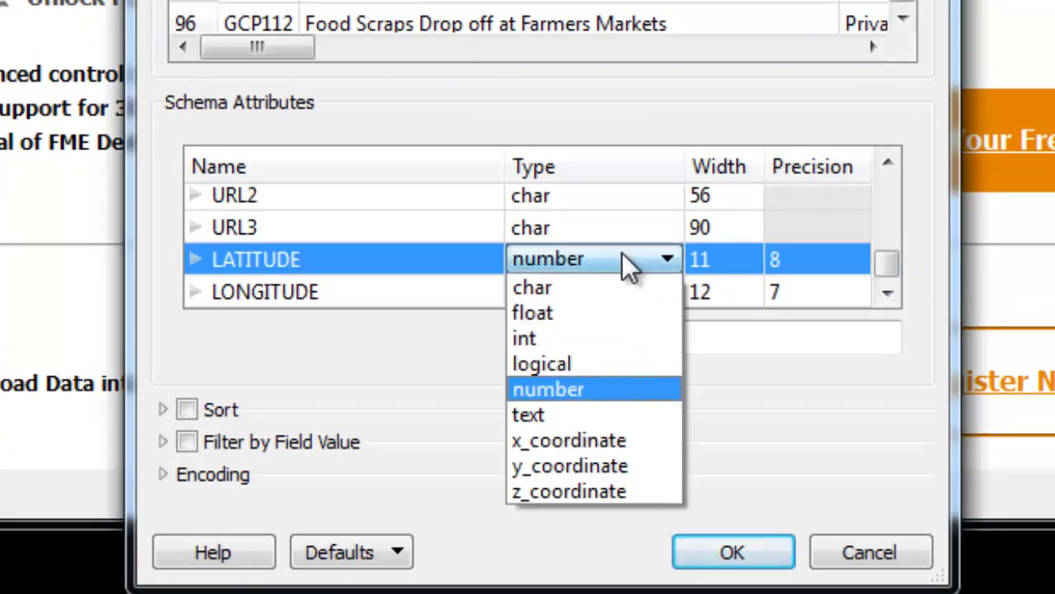
left_click(617, 465)
left_click(639, 293)
left_click(607, 471)
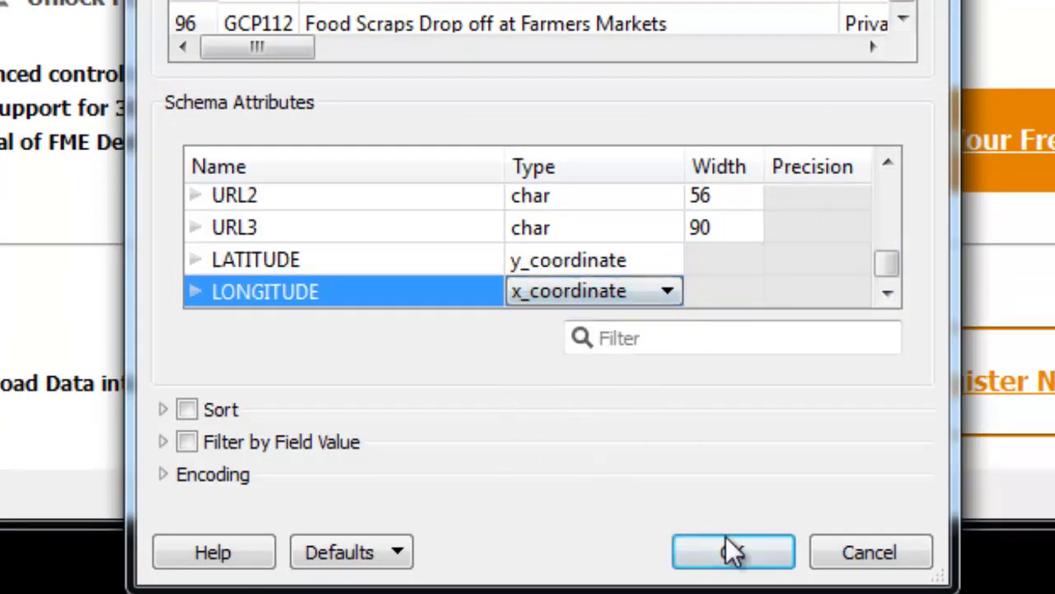
left_click(731, 552)
left_click(689, 239)
type("LL8")
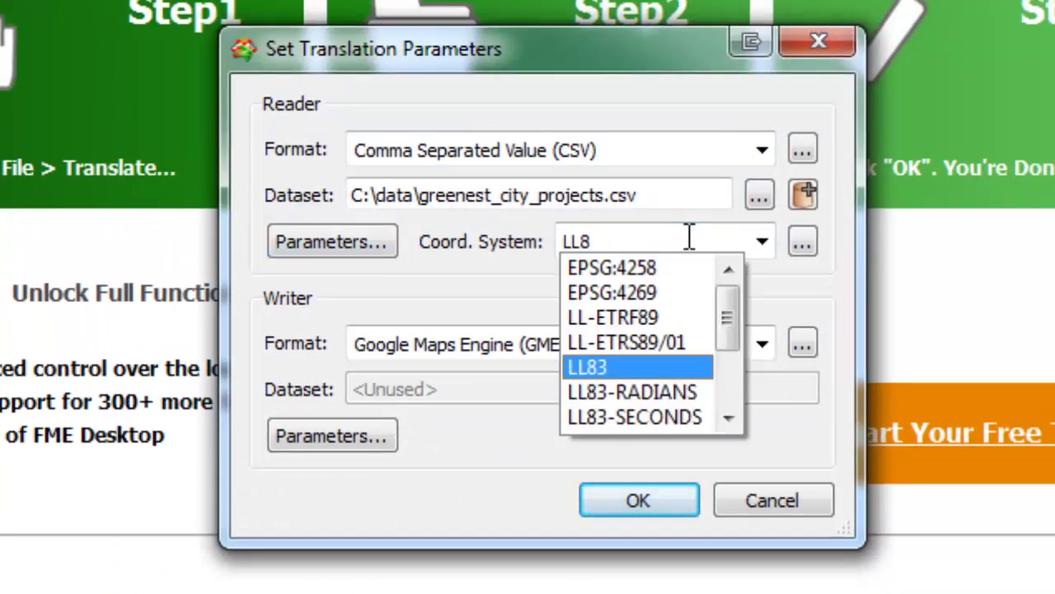
type("4")
key("Return")
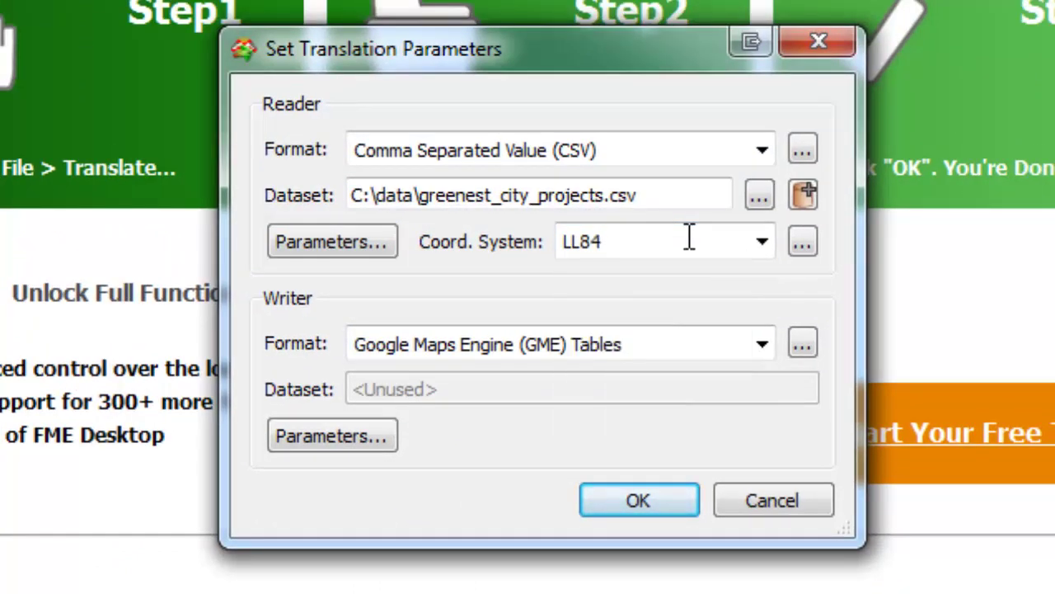
left_click(362, 435)
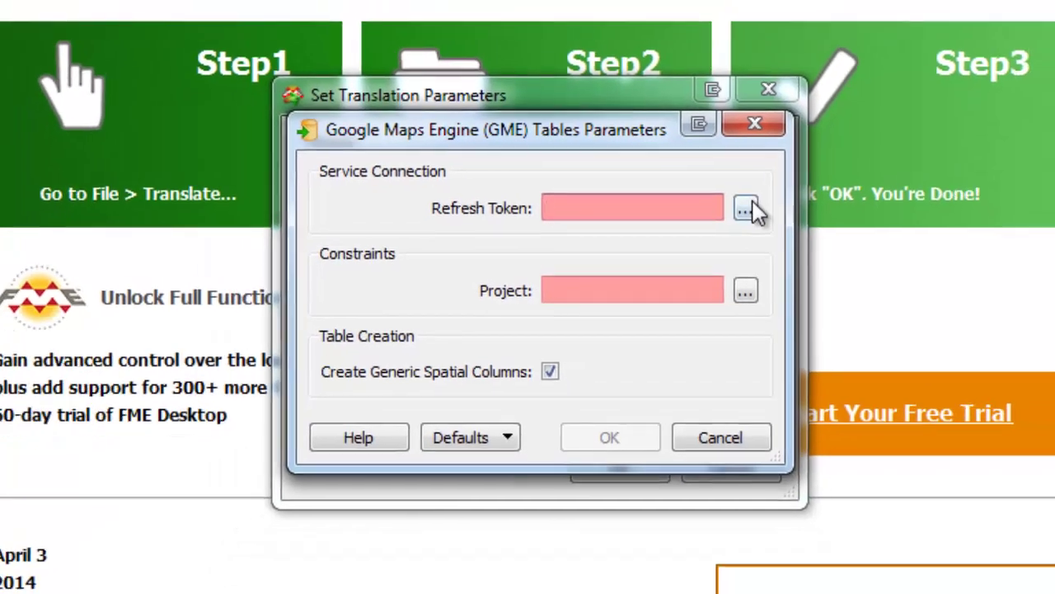
left_click(751, 204)
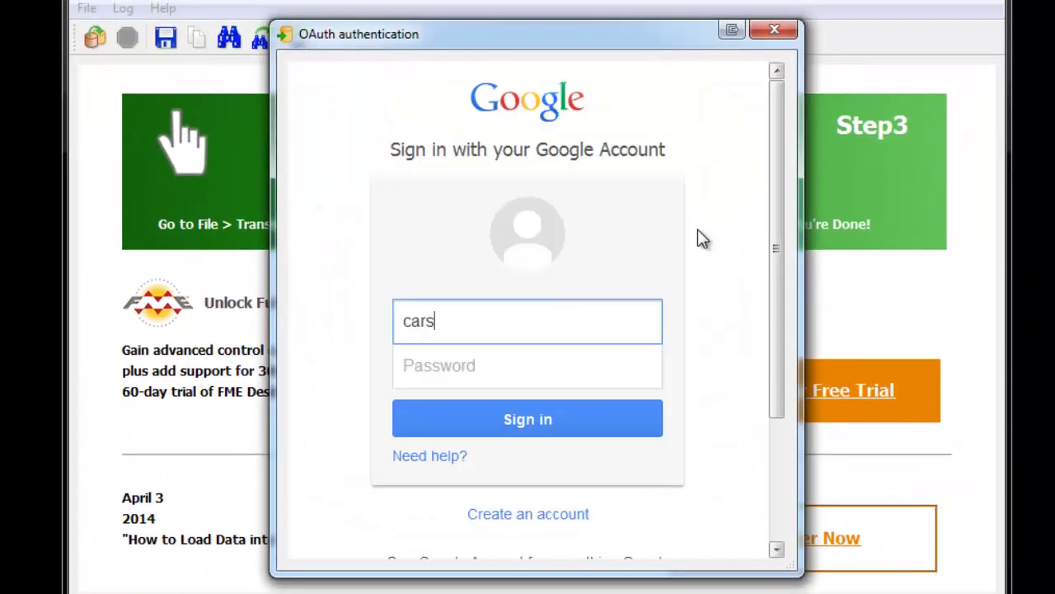
key("Tab")
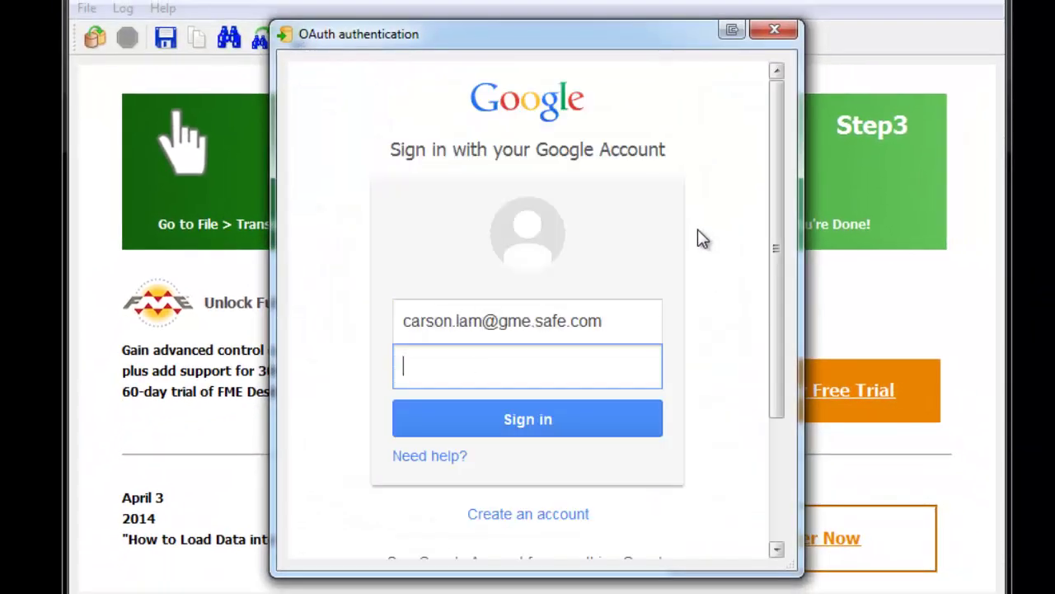
key("Return")
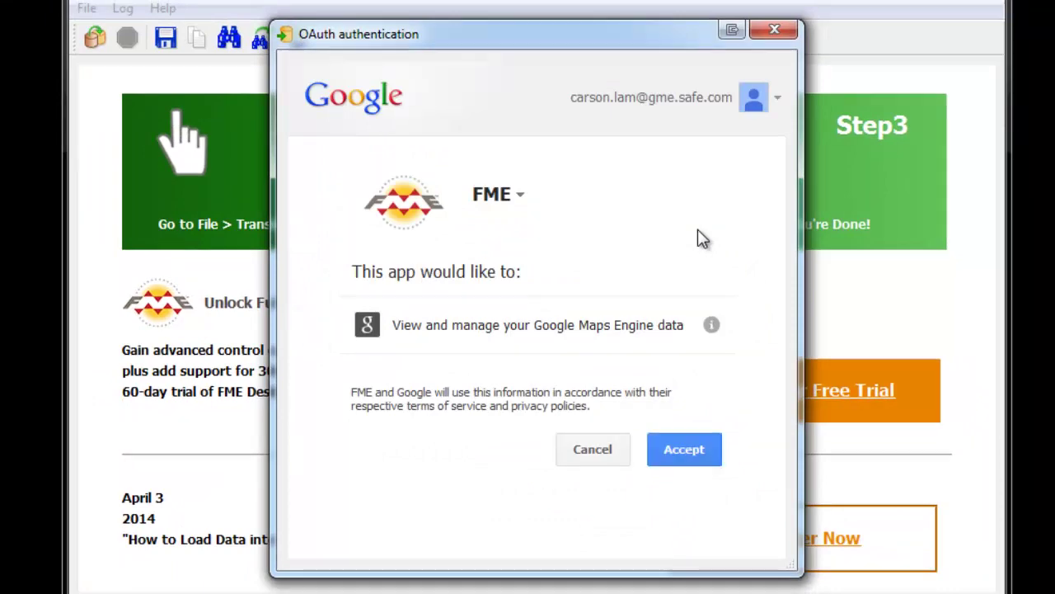
left_click(686, 447)
Target the Vancouver GIS project, save settings as defaults, and run the translation
left_click(692, 301)
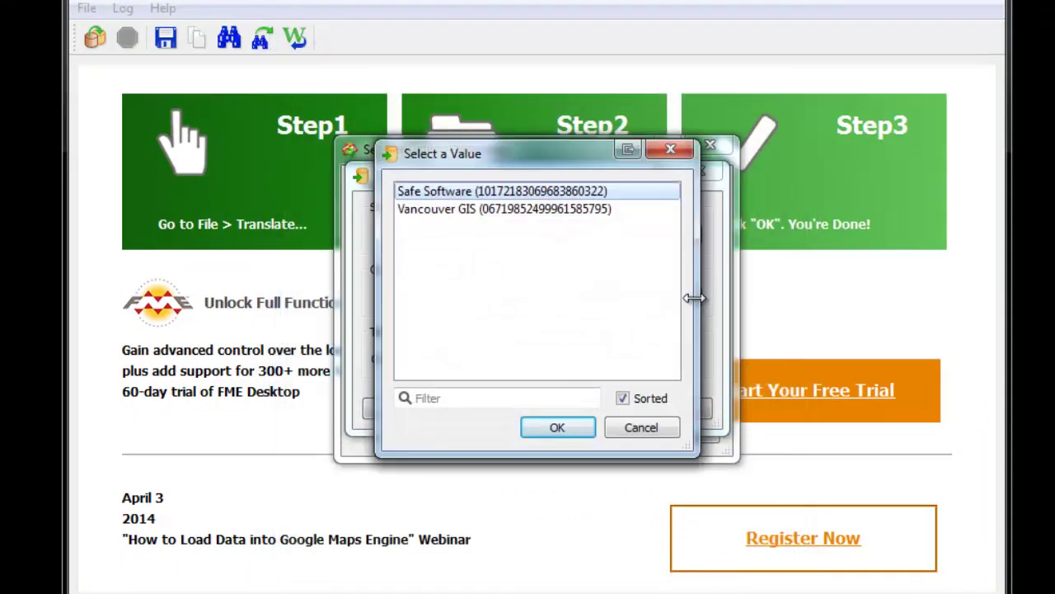
left_click(503, 208)
left_click(558, 427)
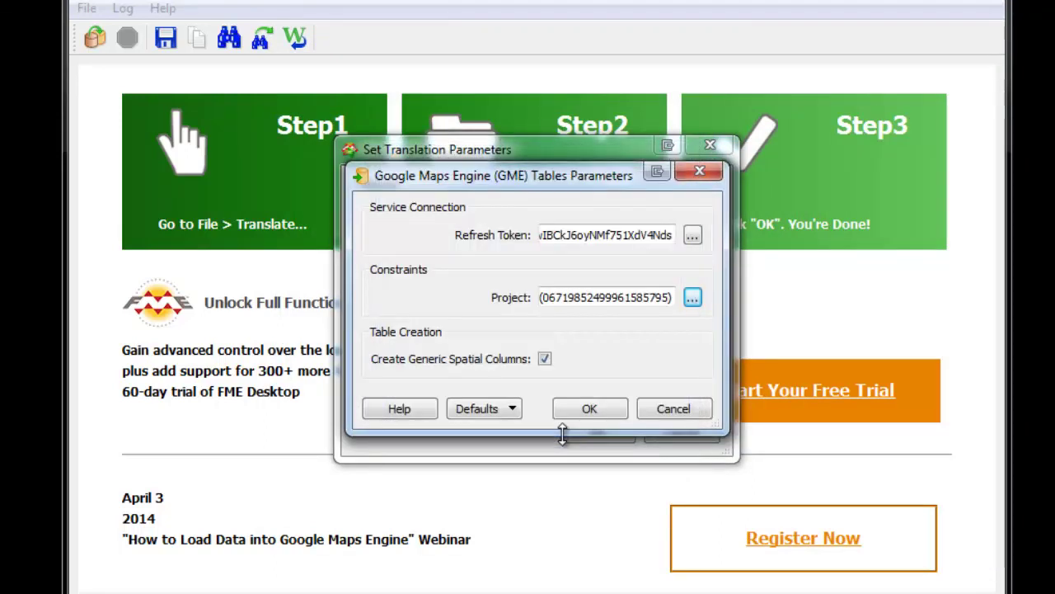
left_click(495, 409)
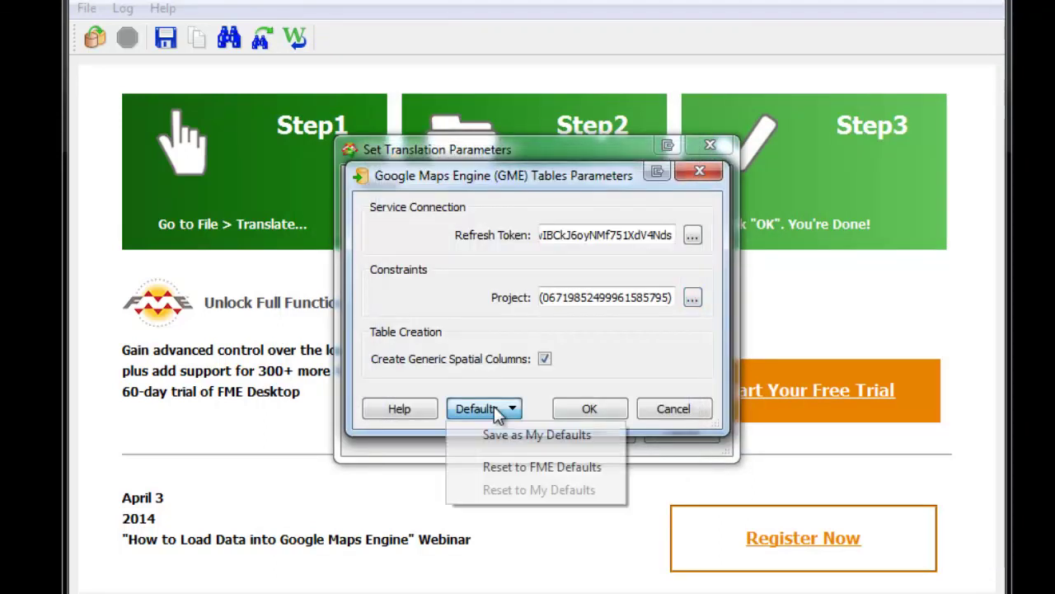
left_click(602, 437)
left_click(605, 416)
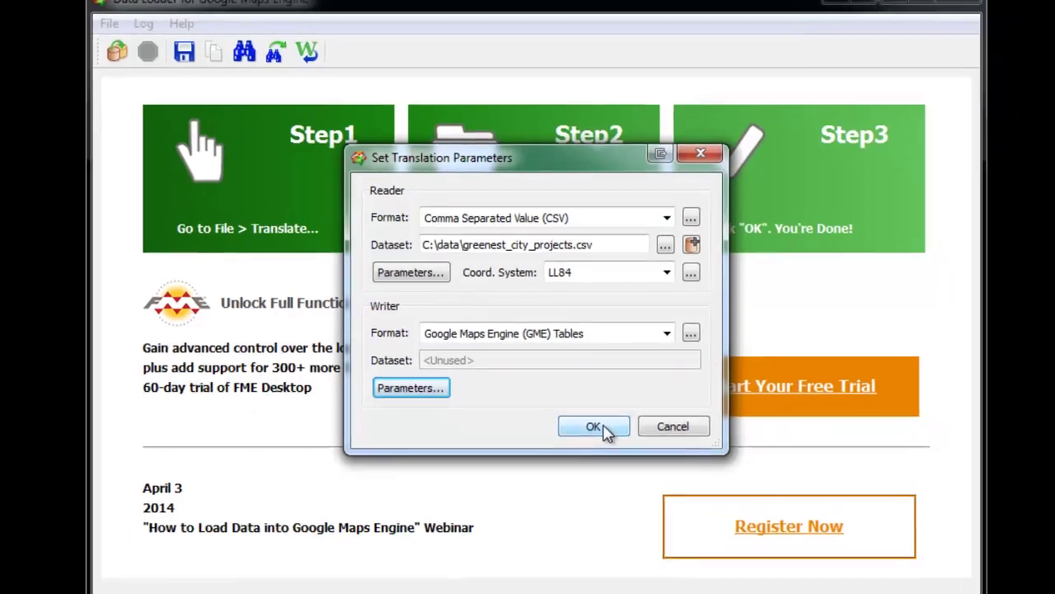
left_click(609, 430)
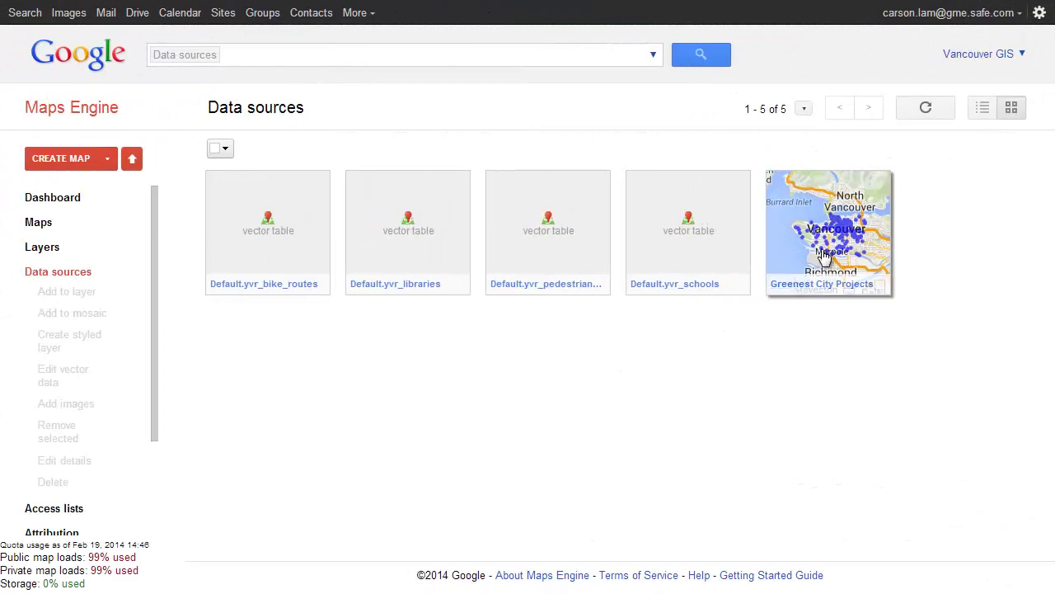
Show the Greenest City Projects table on a full map with Community orchards details
left_click(824, 257)
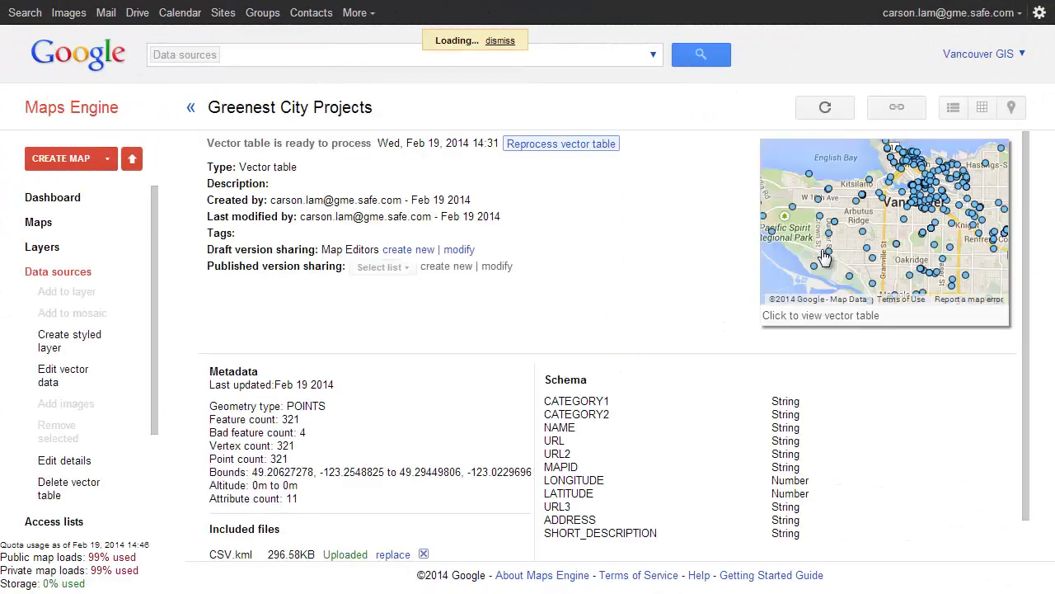
left_click(814, 272)
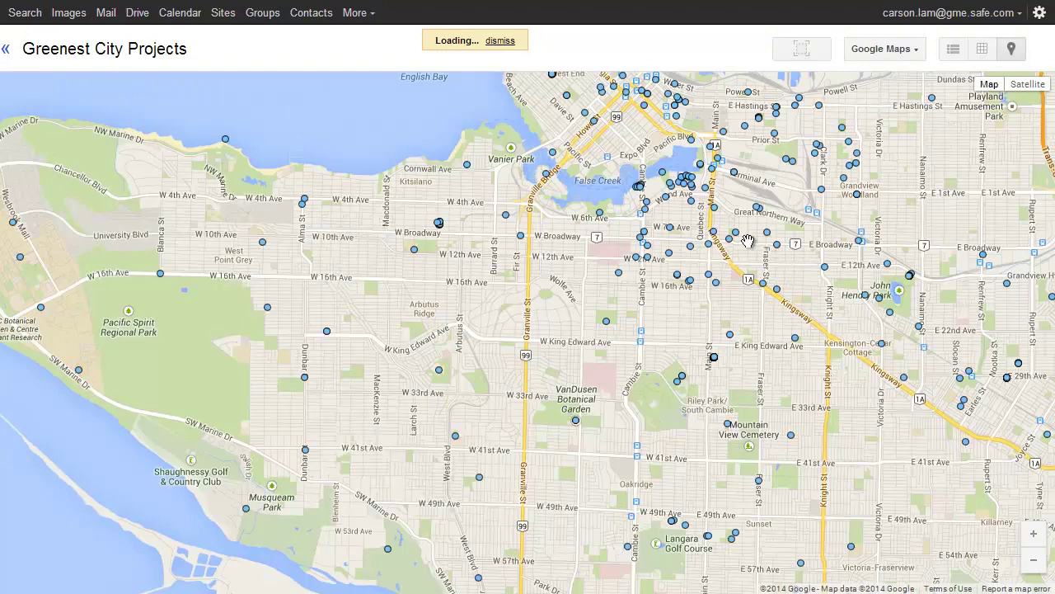
left_click(737, 235)
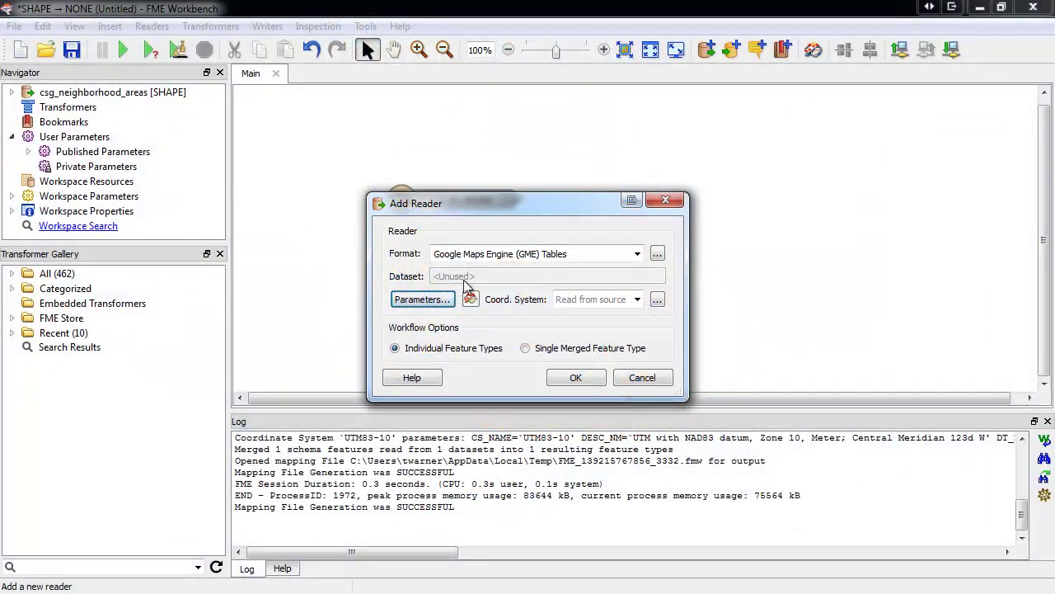
Add a Google Maps Engine Tables reader for the city_parks table
left_click(441, 301)
left_click(650, 317)
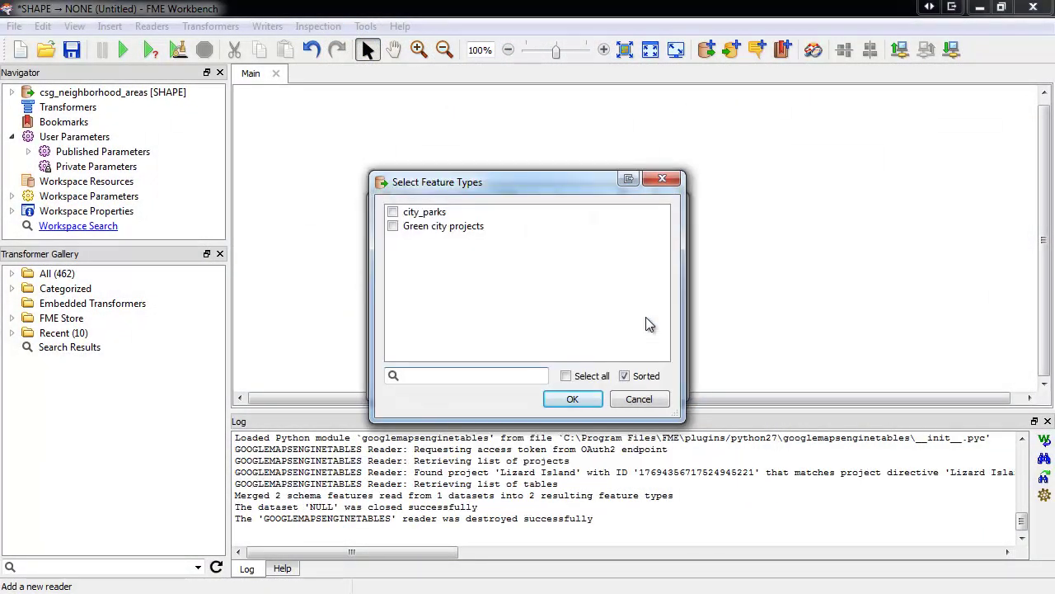
left_click(394, 212)
left_click(573, 399)
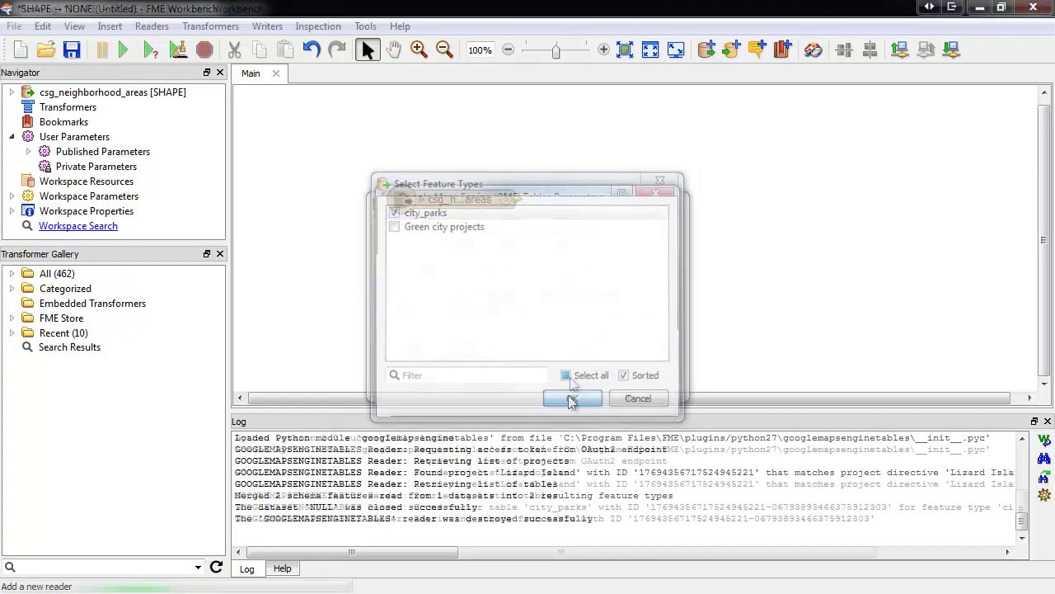
left_click_drag(337, 165, 472, 148)
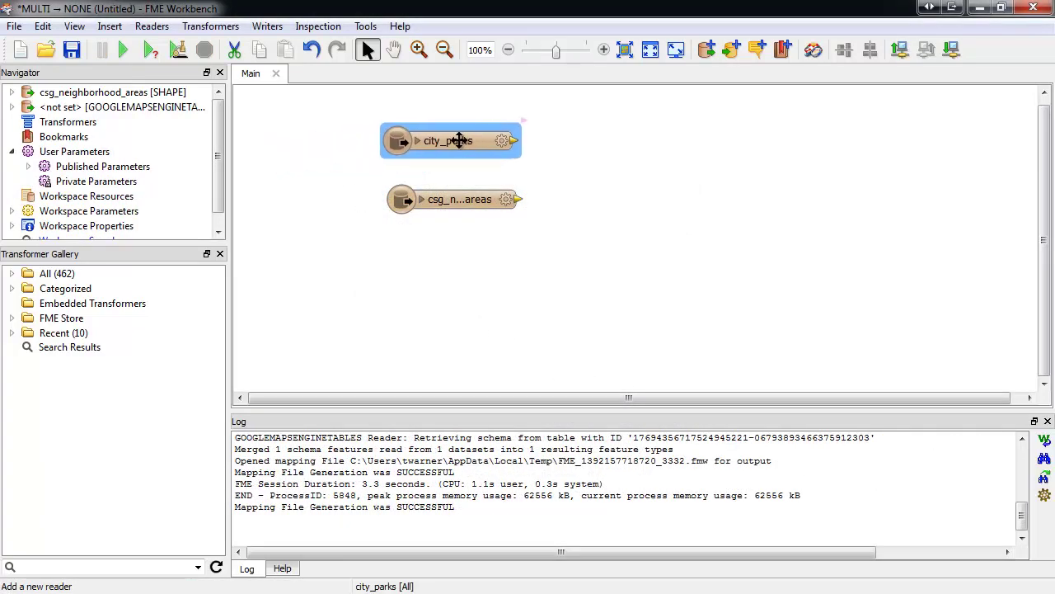
Overlay parks on neighbourhood areas with PointOnAreaOverlayer, sending Point output to a GME Tables writer
type("pointon")
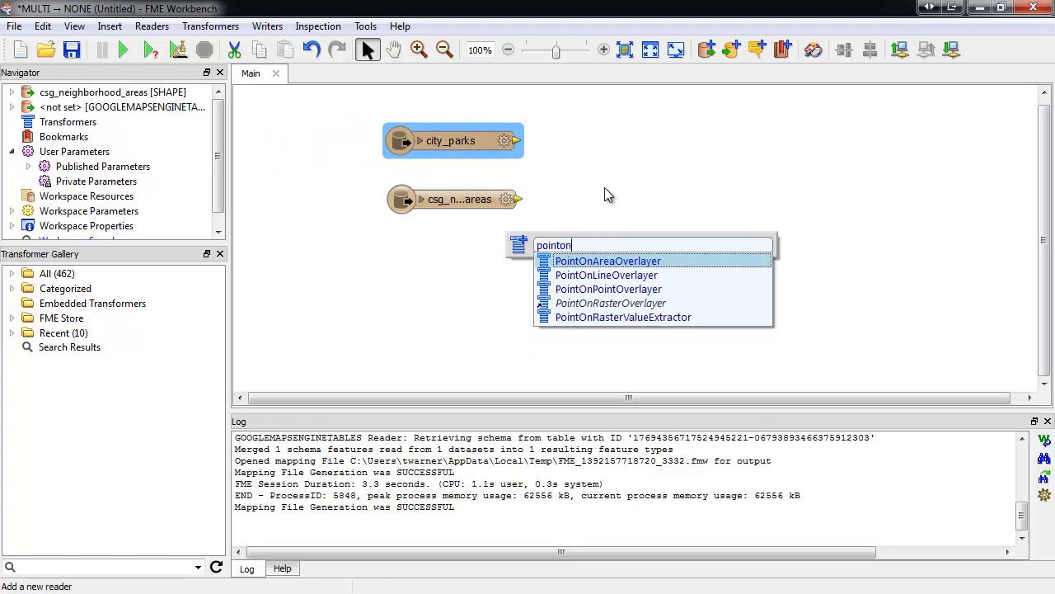
key("Return")
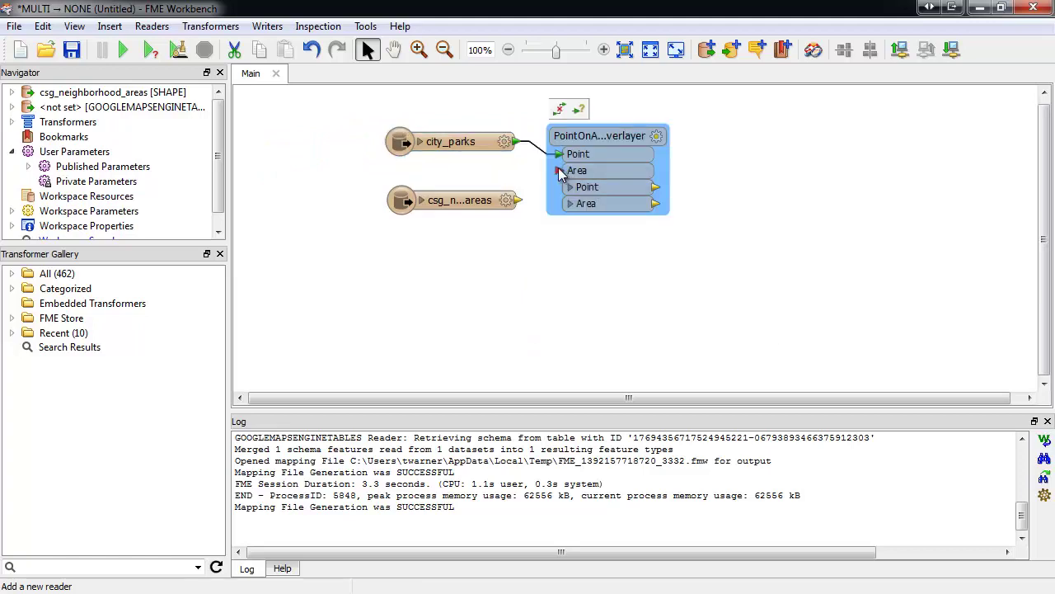
left_click_drag(560, 171, 525, 206)
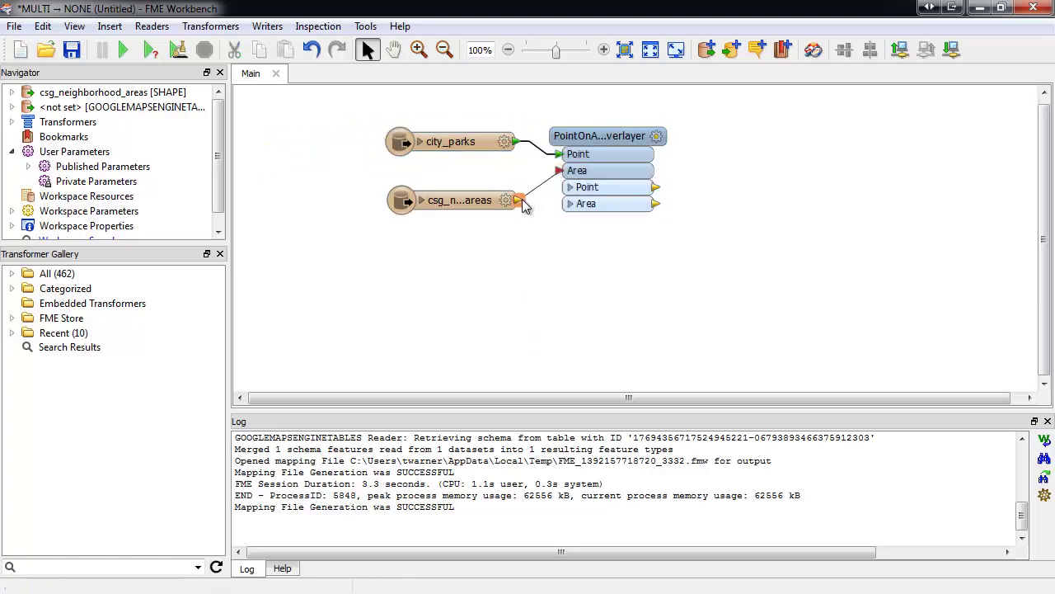
left_click(732, 53)
type("gme")
key("Return")
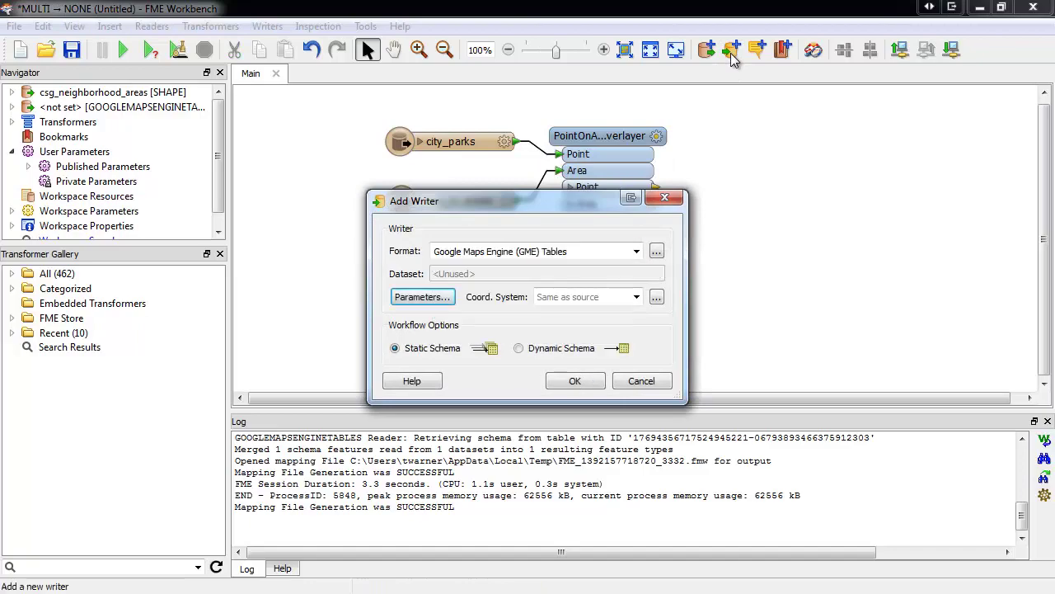
left_click_drag(648, 187, 740, 183)
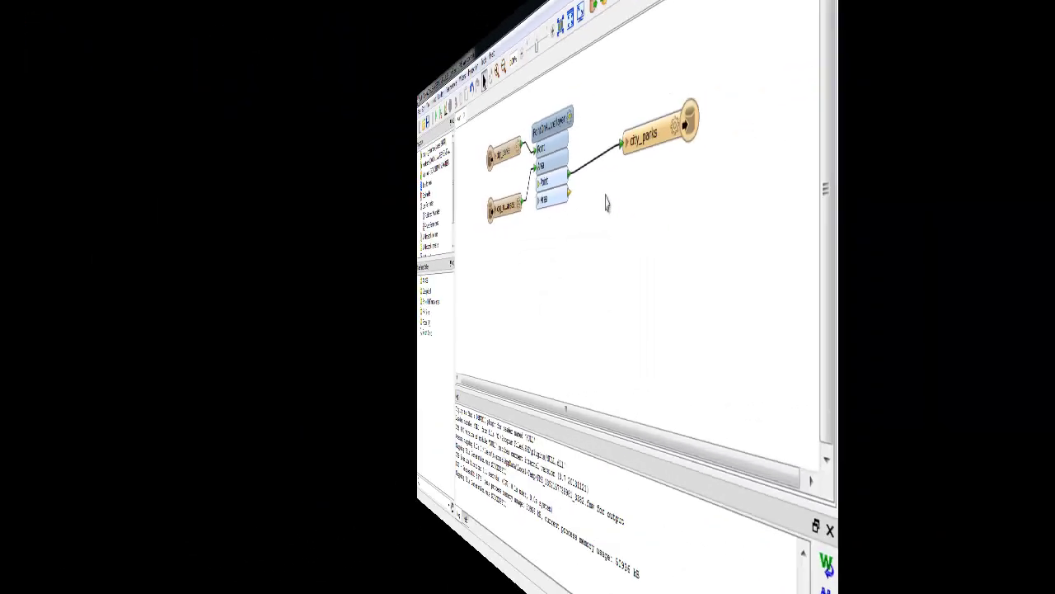
Insert a Generalizer, review its algorithms, then map CATEGORY1 onto the writer's val1
type("generaliz")
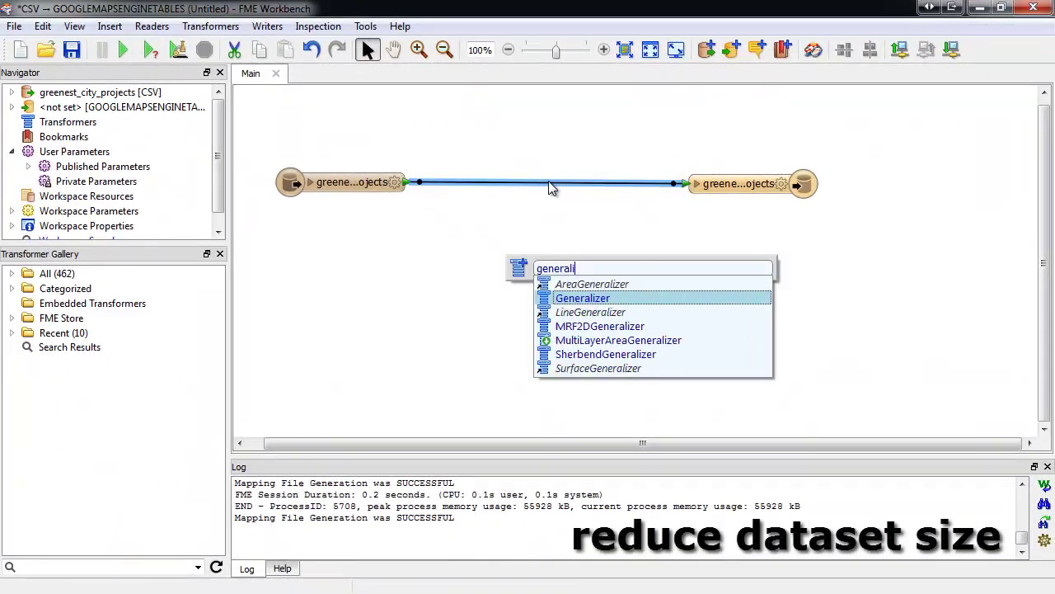
key("Return")
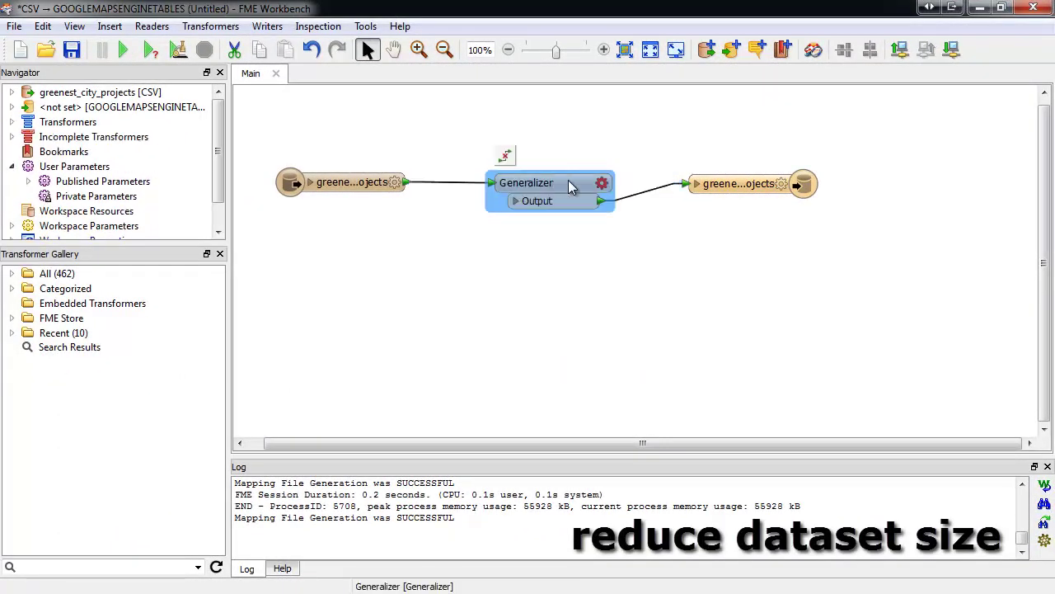
left_click(601, 183)
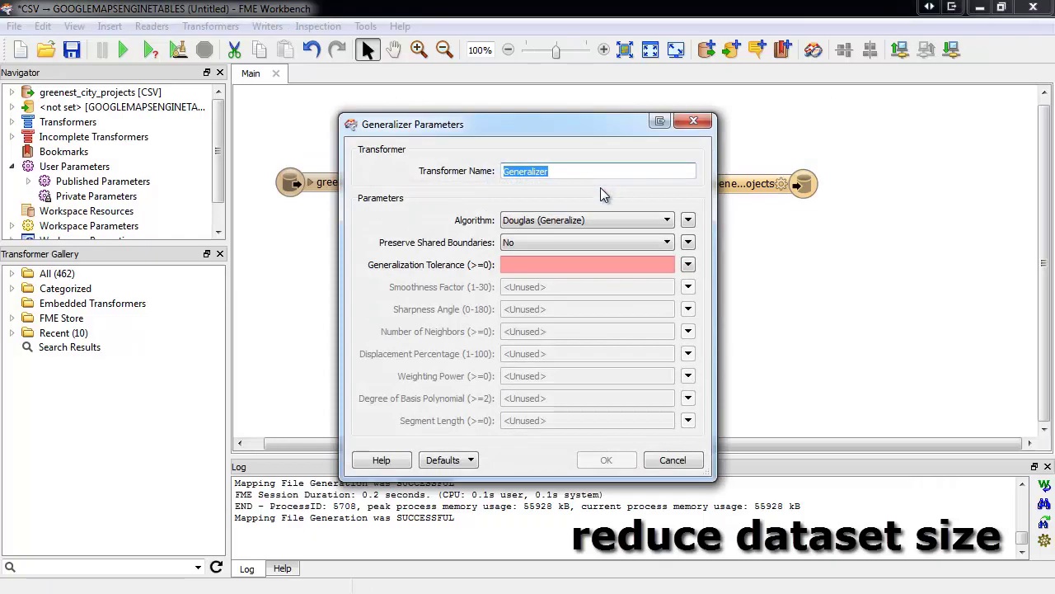
left_click(608, 220)
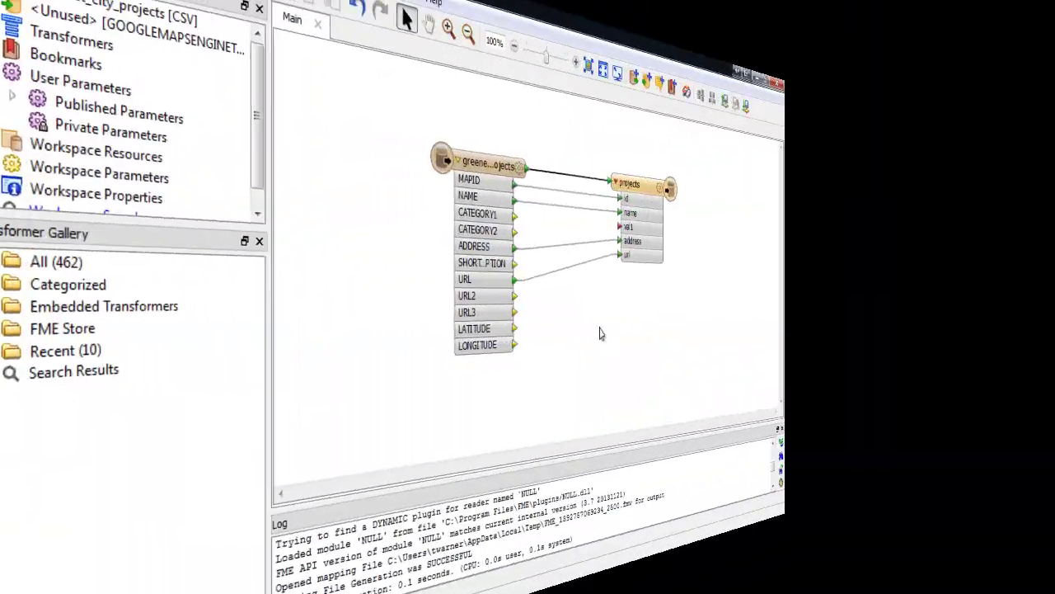
mouse_move(388, 213)
left_mouse_down()
mouse_move(639, 234)
mouse_move(666, 214)
left_mouse_up()
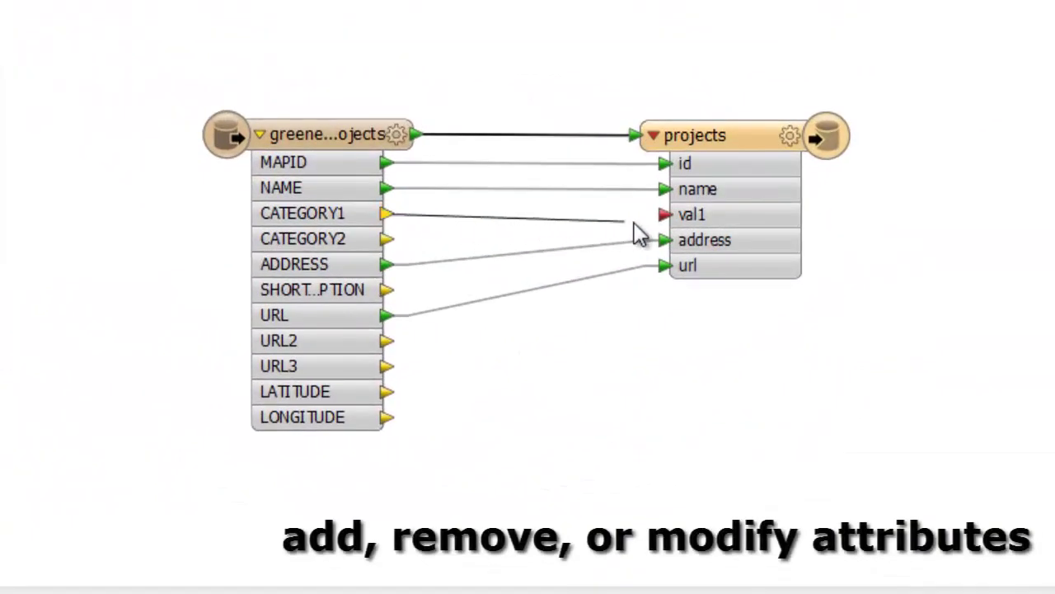
right_click(714, 219)
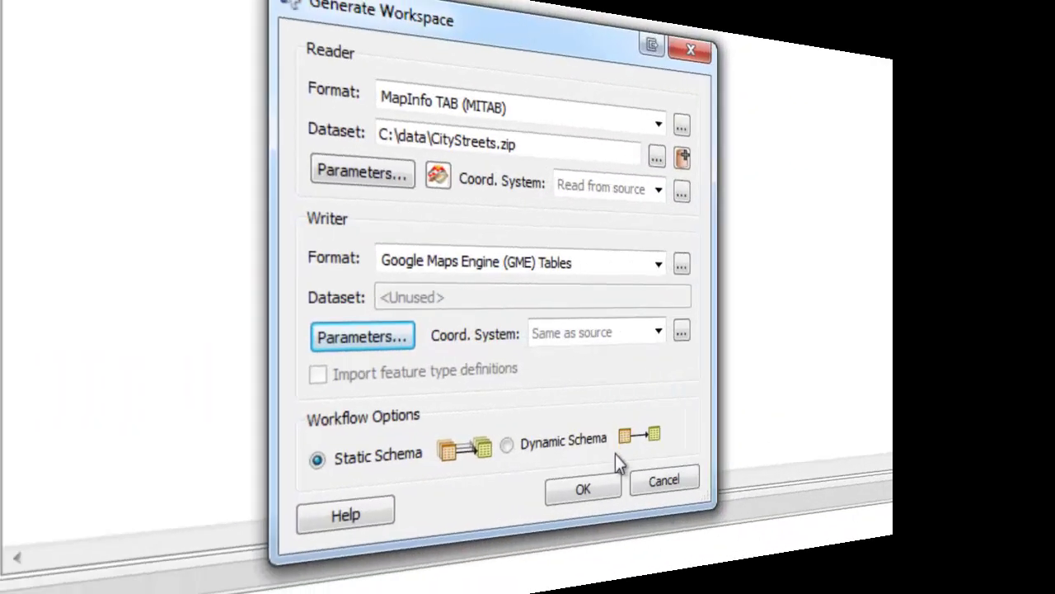
Drop non_city_streets, one_way_streets, right-of-way_widths and street_intersections, then begin publishing to FME Server
left_click(623, 497)
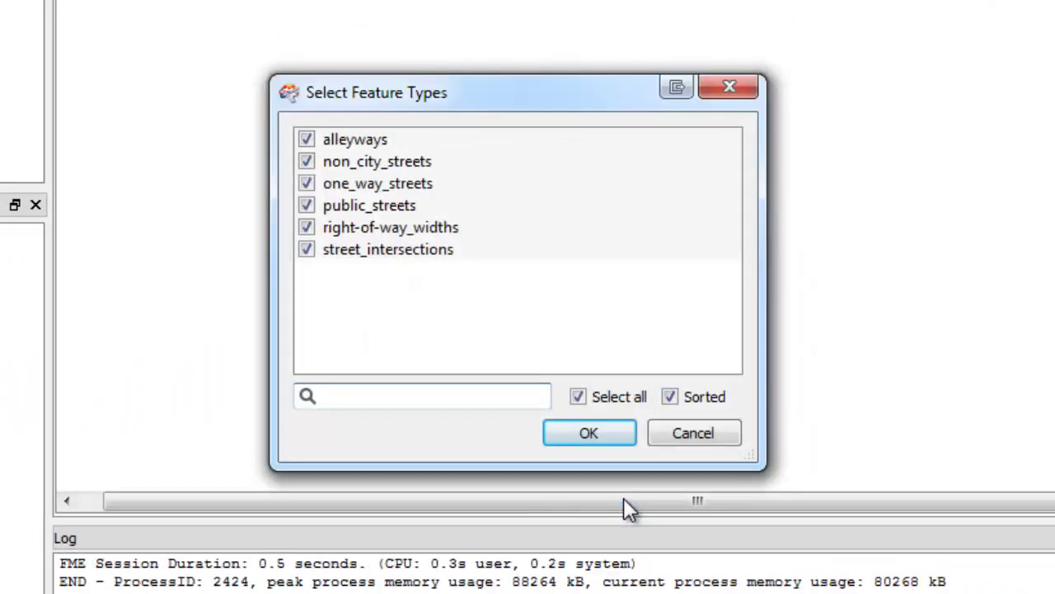
left_click(306, 161)
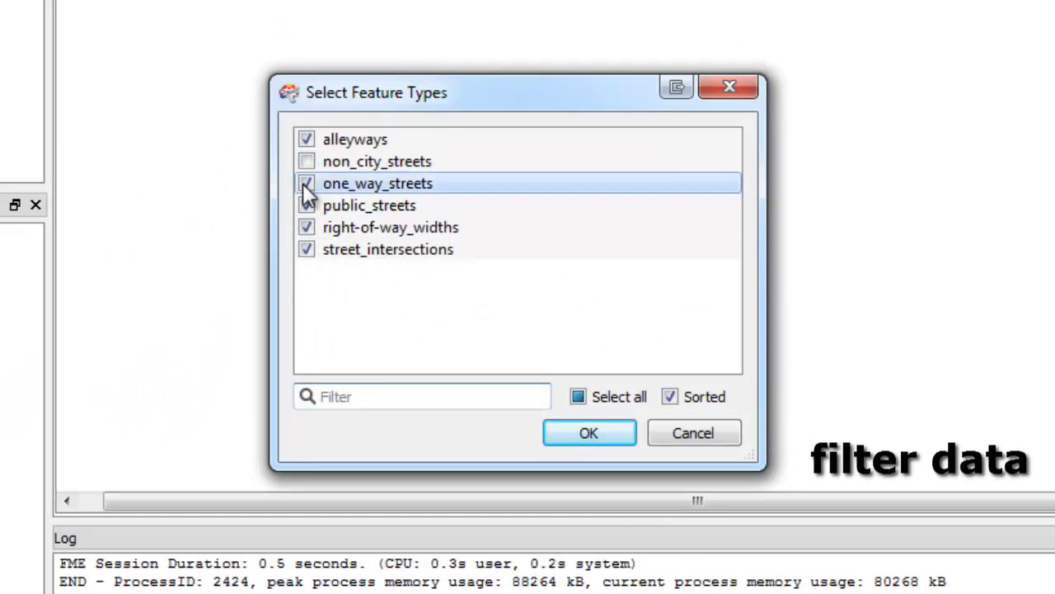
left_click(307, 183)
left_click(307, 226)
left_click(307, 249)
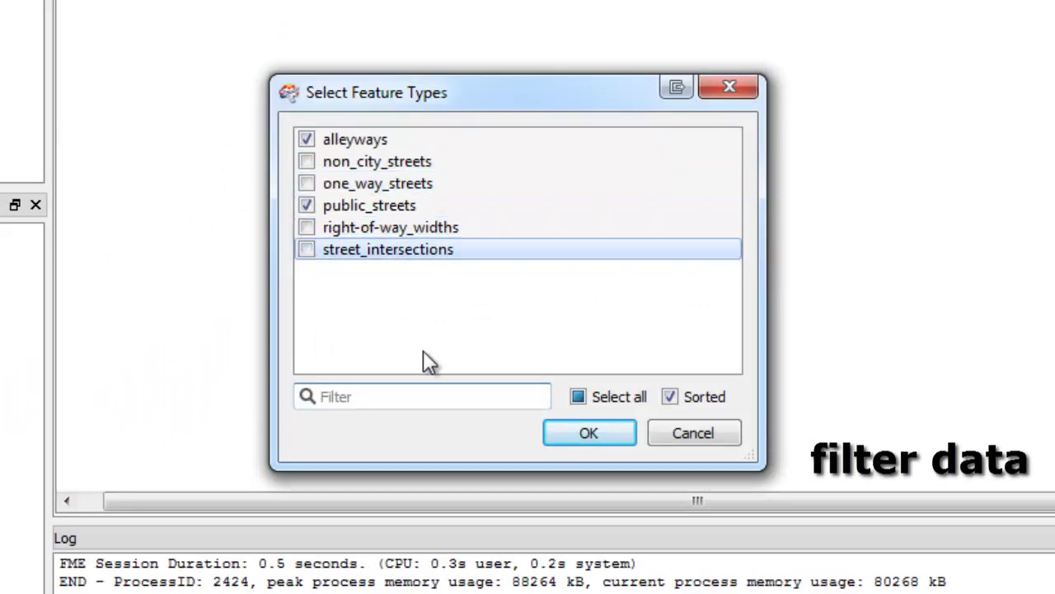
left_click(587, 435)
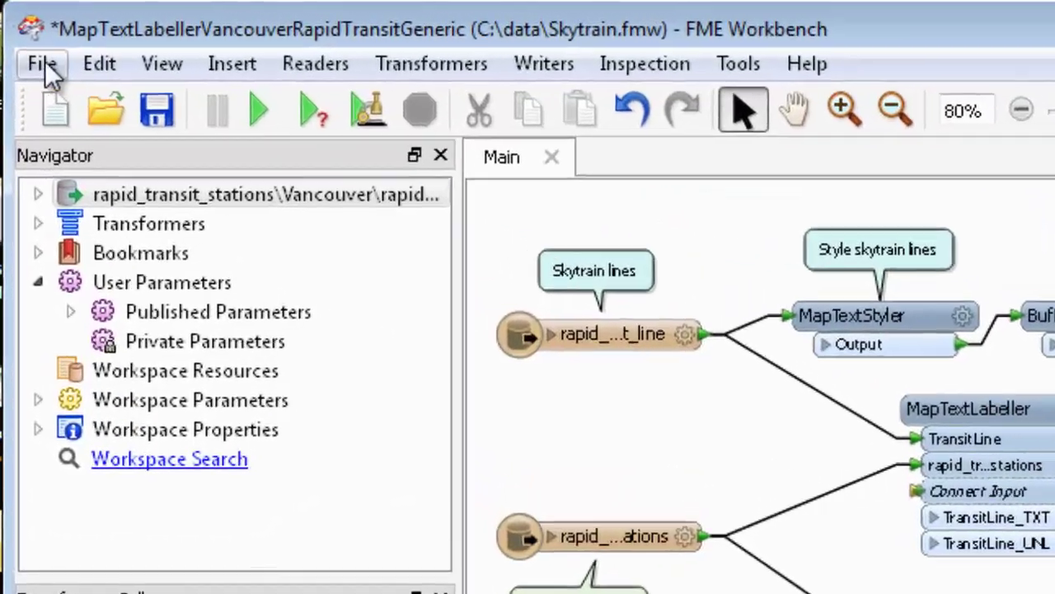
left_click(48, 69)
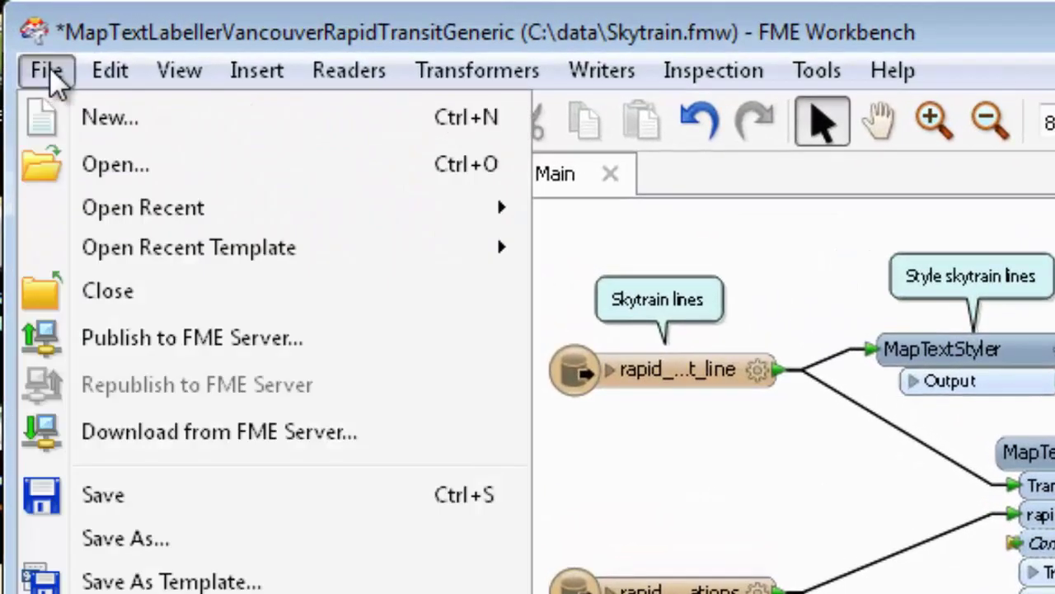
left_click(346, 340)
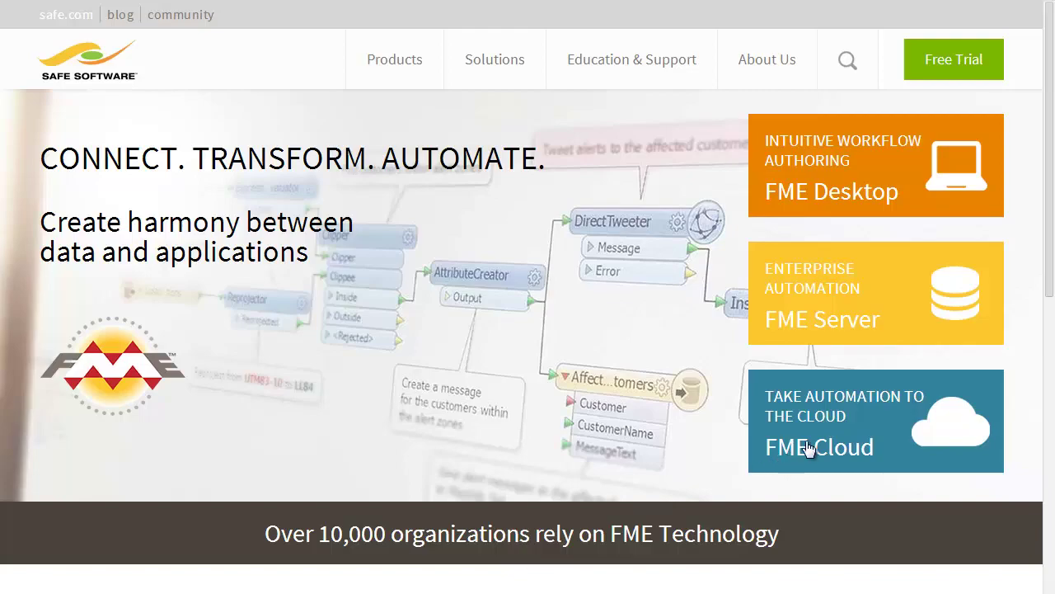
Go to the FME Cloud page from the Safe Software homepage
left_click(870, 435)
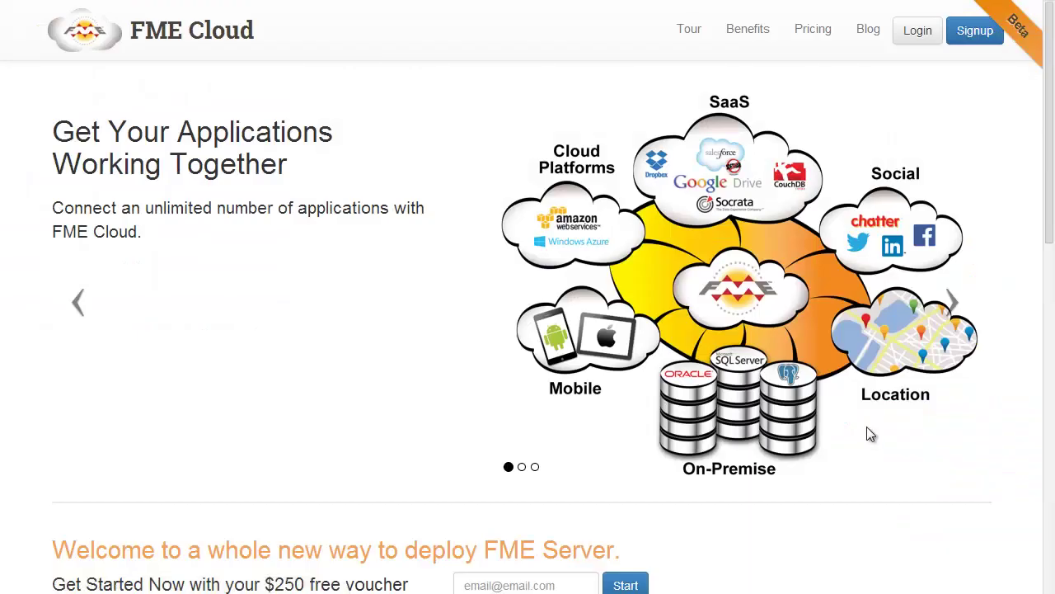